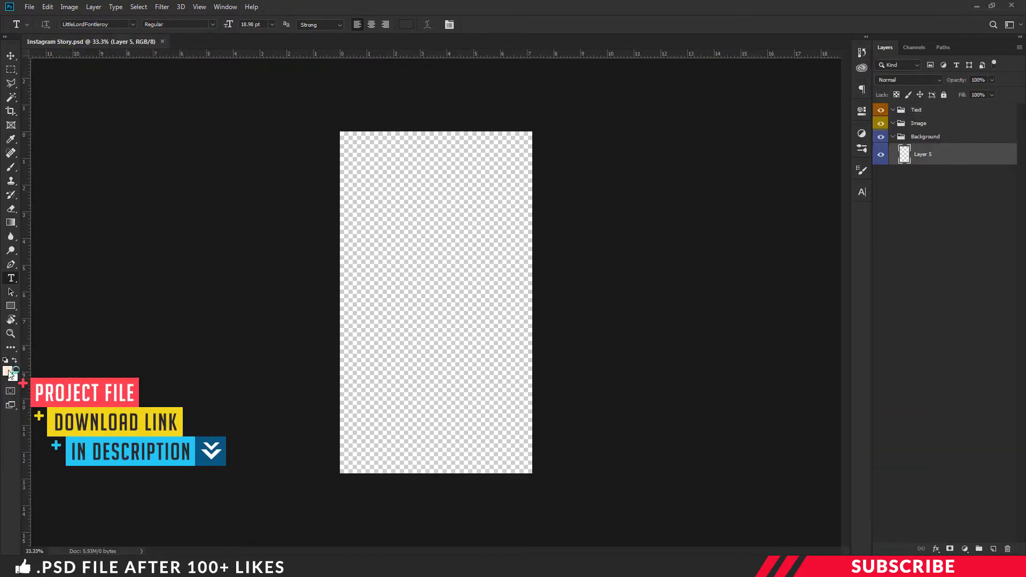
Fill the background layer with cream and add an empty layer in the Image group.
left_click(10, 371)
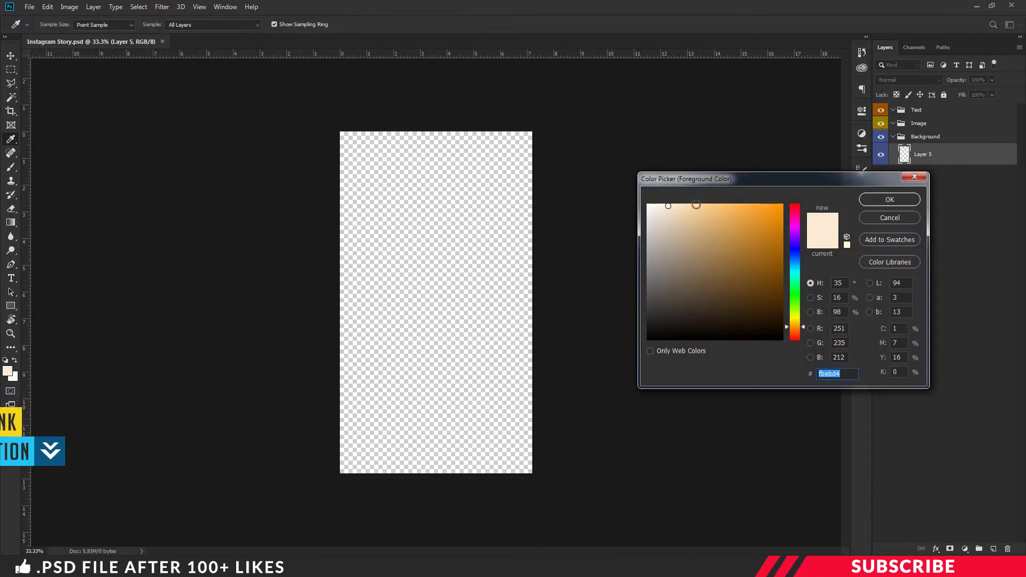
left_click(875, 200)
key("alt+BackSpace")
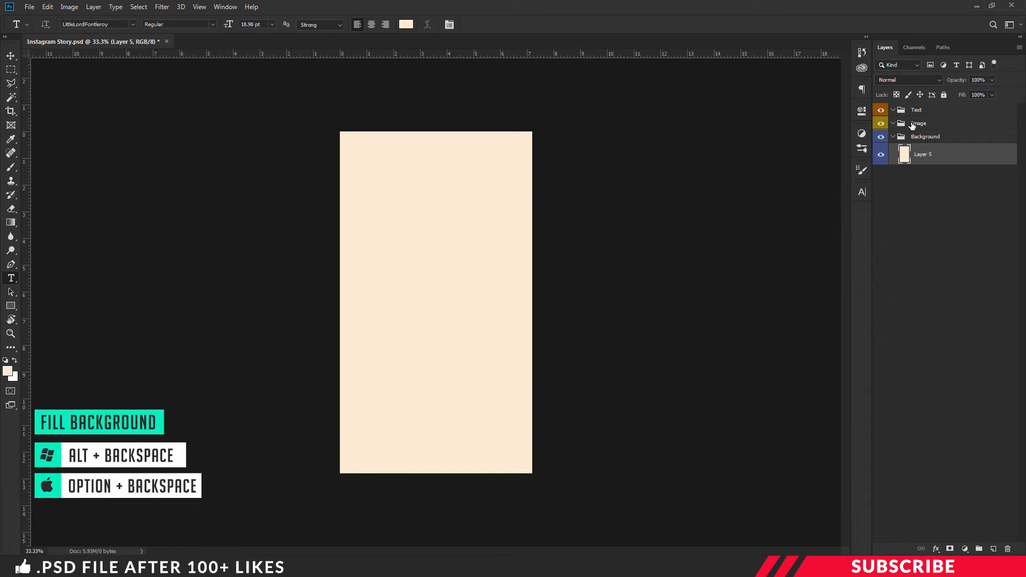
left_click(923, 123)
left_click(994, 549)
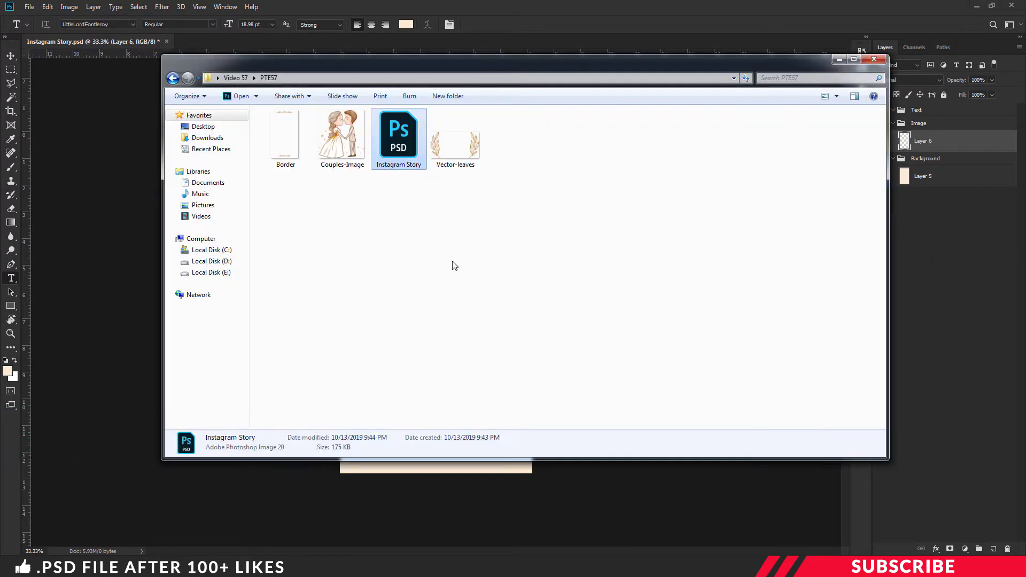
Place the Couples-Image illustration, scaled down, in the story's upper area.
left_click_drag(449, 69, 449, 176)
mouse_move(338, 241)
left_mouse_down()
mouse_move(455, 195)
mouse_move(453, 147)
left_mouse_up()
left_click_drag(532, 355, 501, 299)
left_click_drag(461, 257, 484, 268)
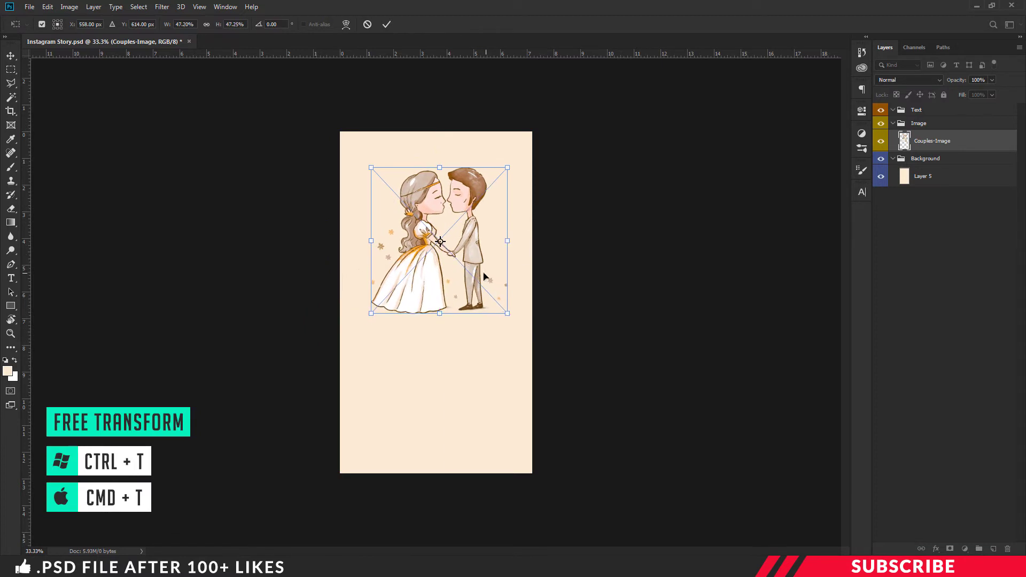
key("Return")
key("t")
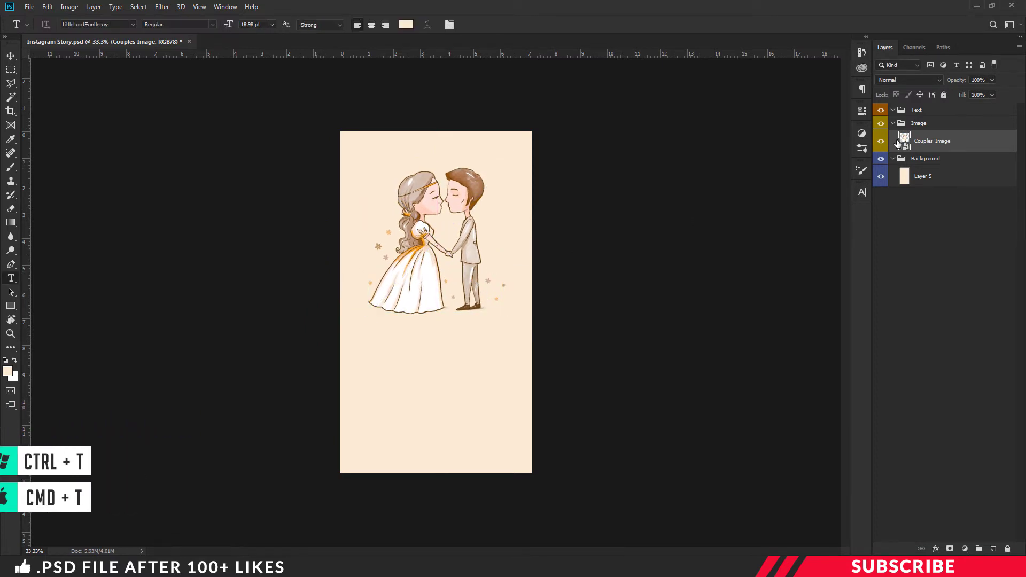
left_click(932, 111)
Add a new layer in the Text group and set the foreground colour to dark brown.
left_click(994, 549)
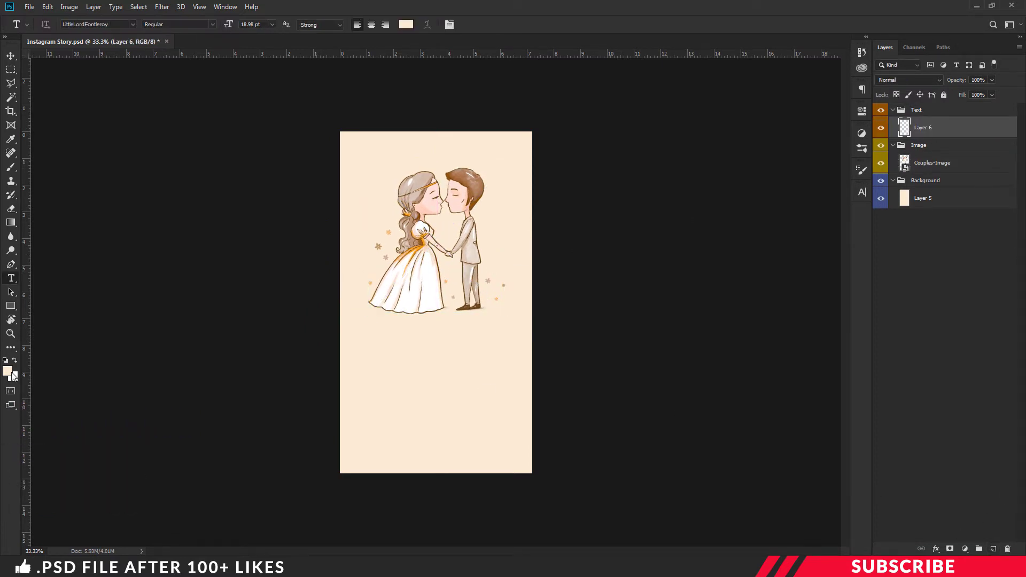
left_click(8, 369)
left_click(708, 297)
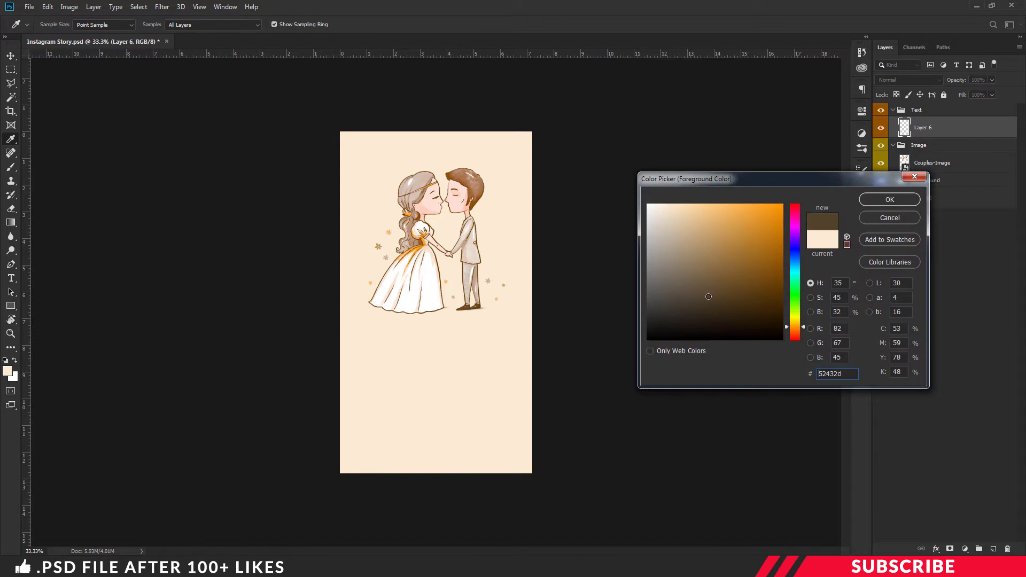
left_click(897, 205)
key("t")
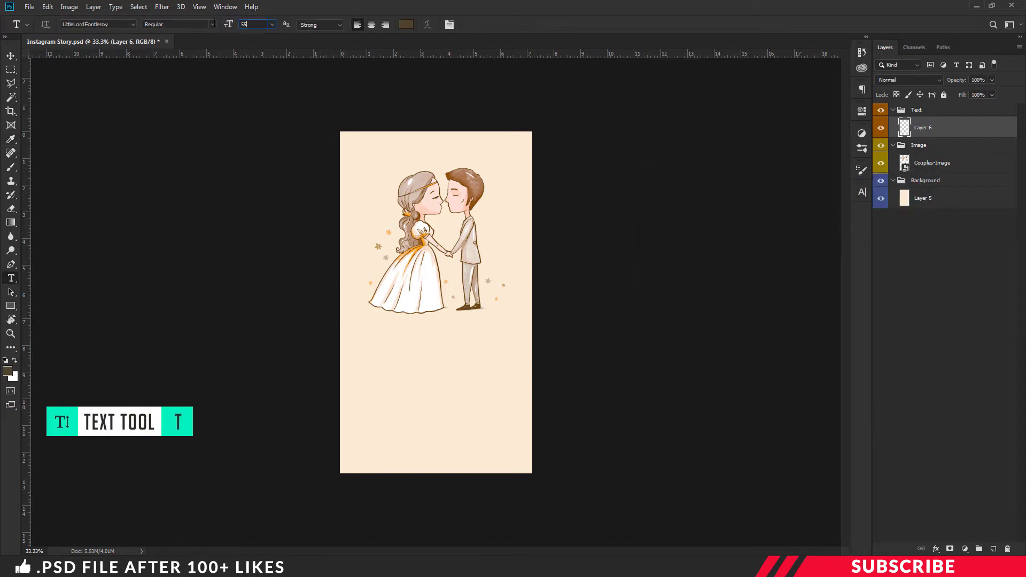
Type DAVID below the illustration and duplicate it into the WEDS and SARA lines.
key("ctrl+plus")
left_click(417, 407)
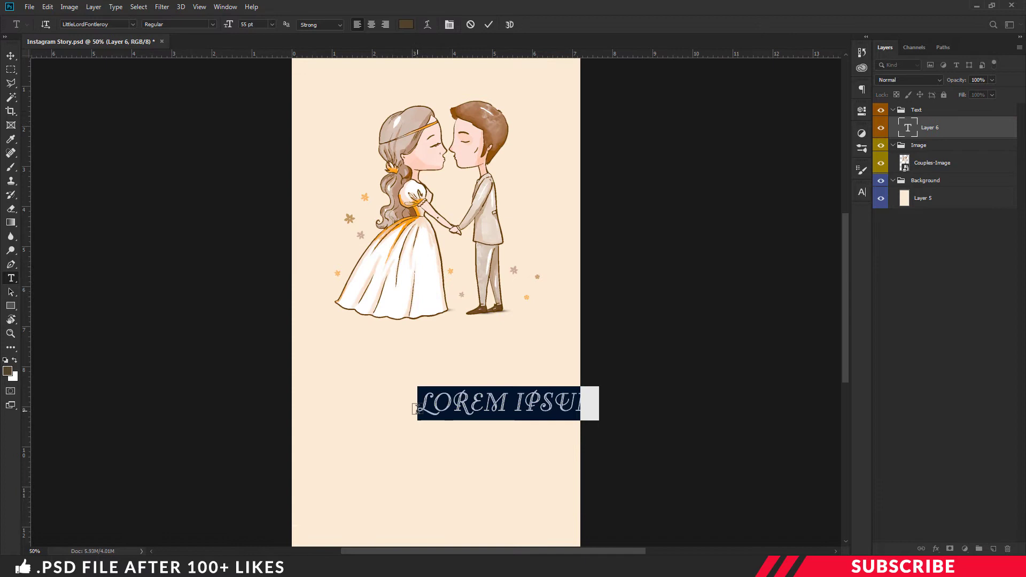
type("DAVID")
mouse_move(460, 401)
left_mouse_down()
mouse_move(470, 433)
mouse_move(444, 461)
left_mouse_up()
type("SARA")
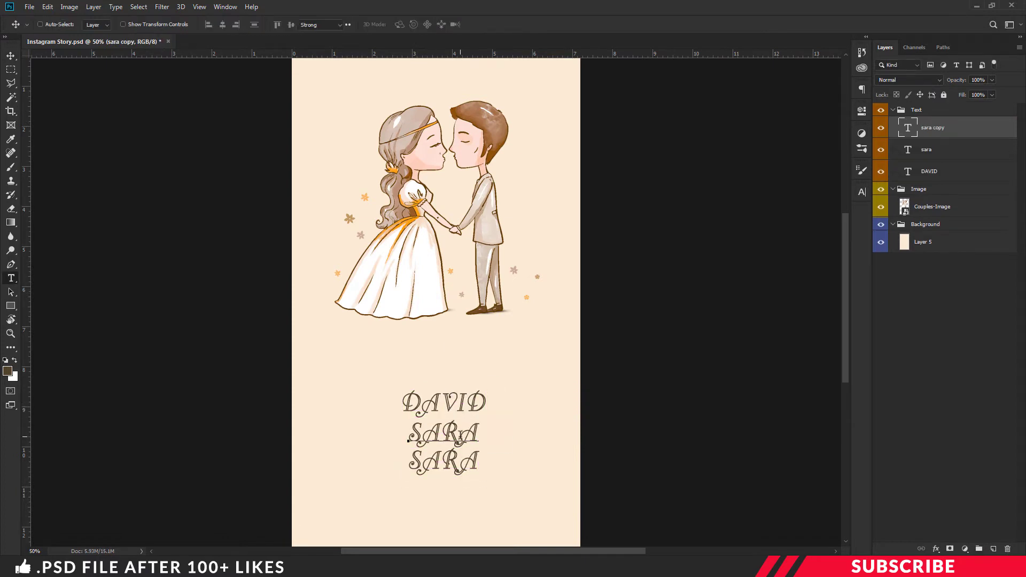
type("WEDS")
key("Return")
Add the date 24.12.2025 beneath SARA.
key("ctrl+minus")
left_click(436, 424)
type("24.12.2025")
key("ctrl+plus")
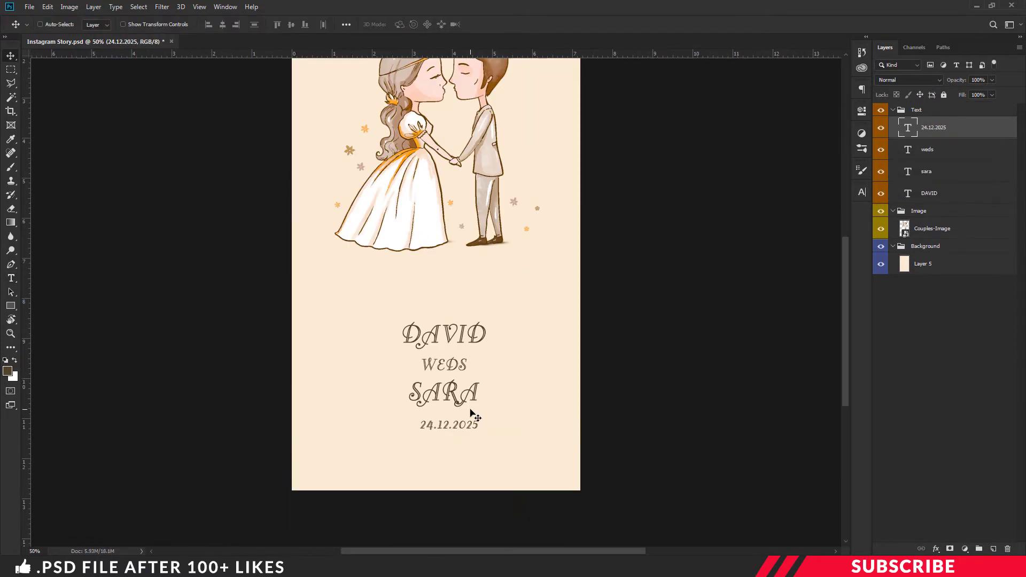
key("ctrl+Return")
key("ctrl+minus")
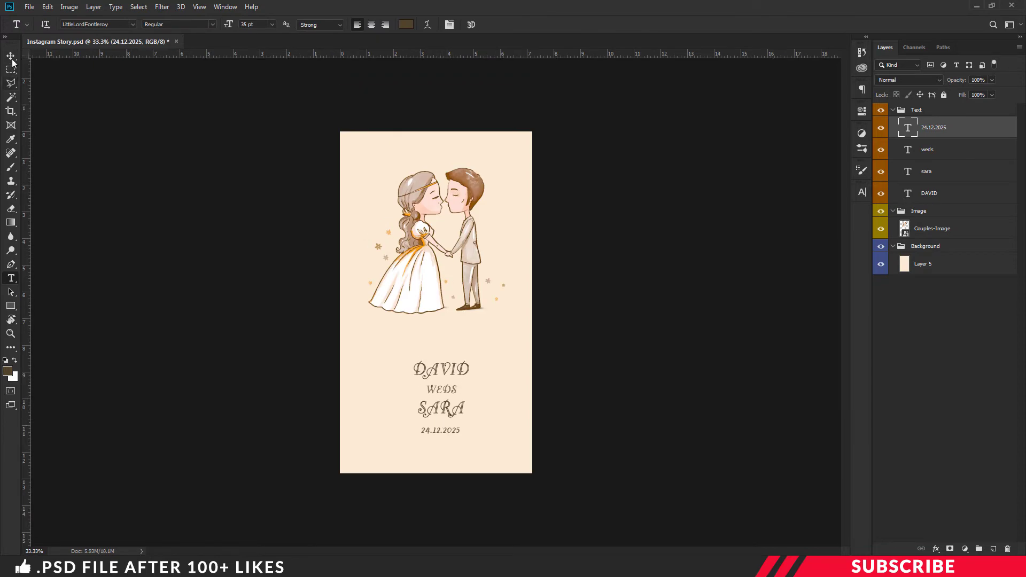
Place the Vector-leaves file and resize it so the leaves flank the names.
left_click(12, 57)
left_click(929, 235)
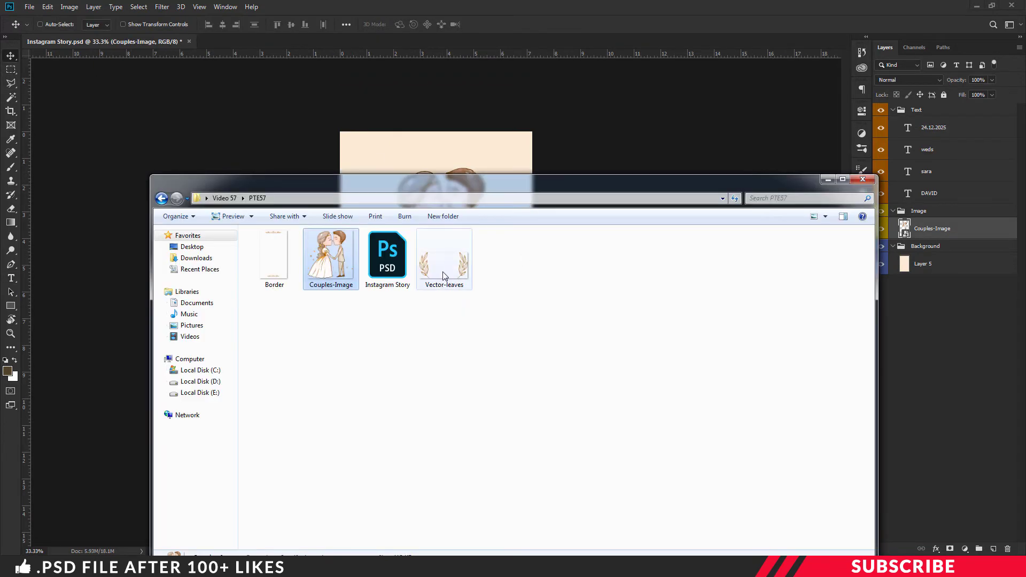
left_click_drag(444, 253, 436, 360)
left_click_drag(527, 417, 492, 428)
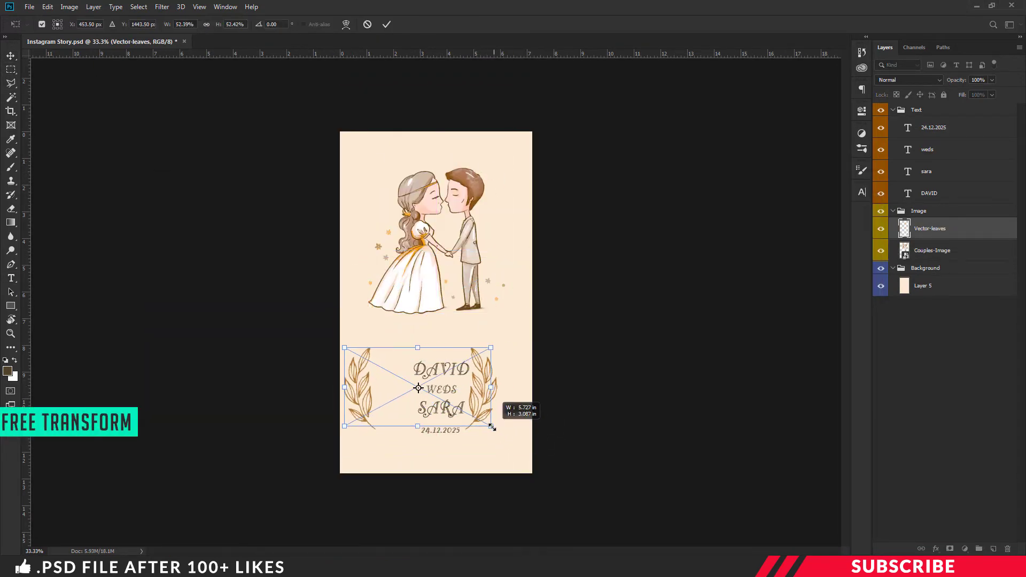
key("ctrl+plus")
left_click_drag(554, 417, 534, 409)
key("Return")
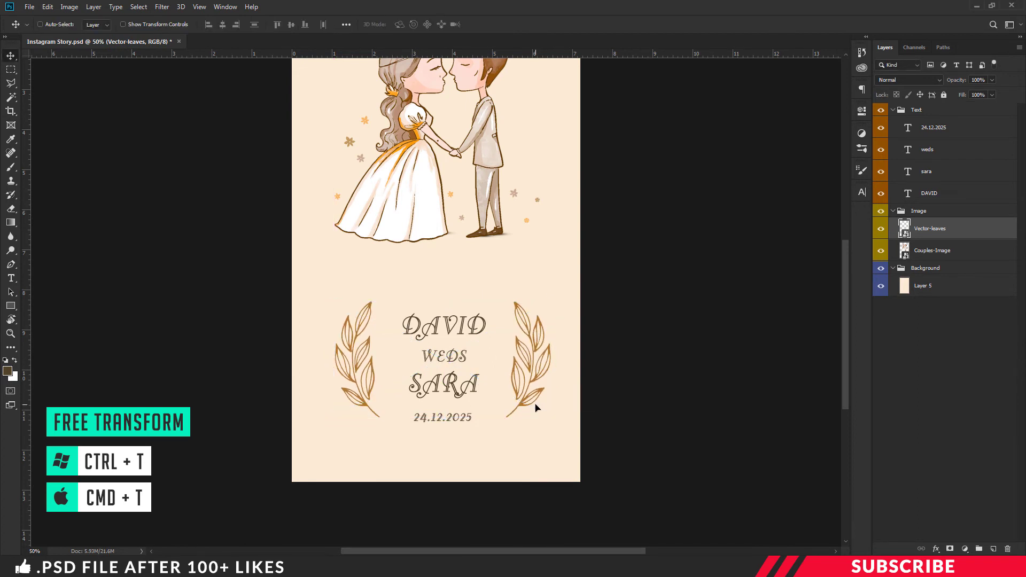
key("ctrl+minus")
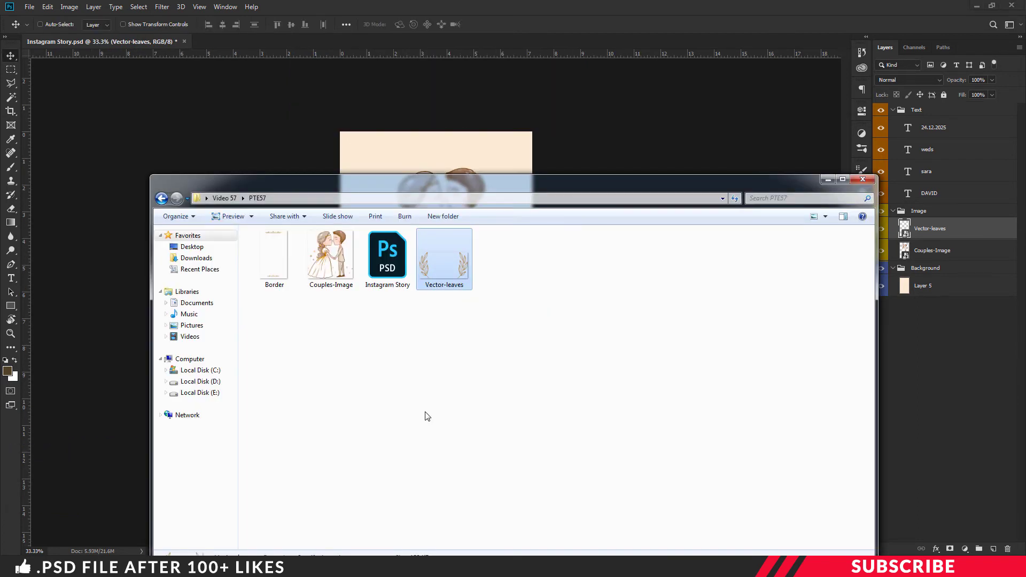
Add the Border ornament, then merge all visible content into a new layer.
mouse_move(275, 259)
left_mouse_down()
mouse_move(384, 200)
mouse_move(507, 355)
left_mouse_up()
key("Return")
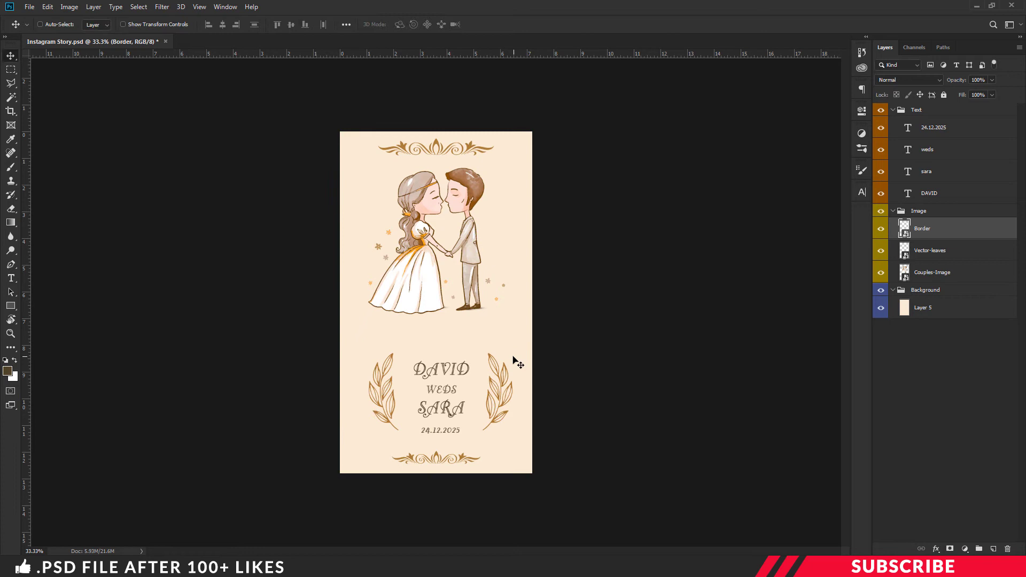
key("ctrl+alt+shift+e")
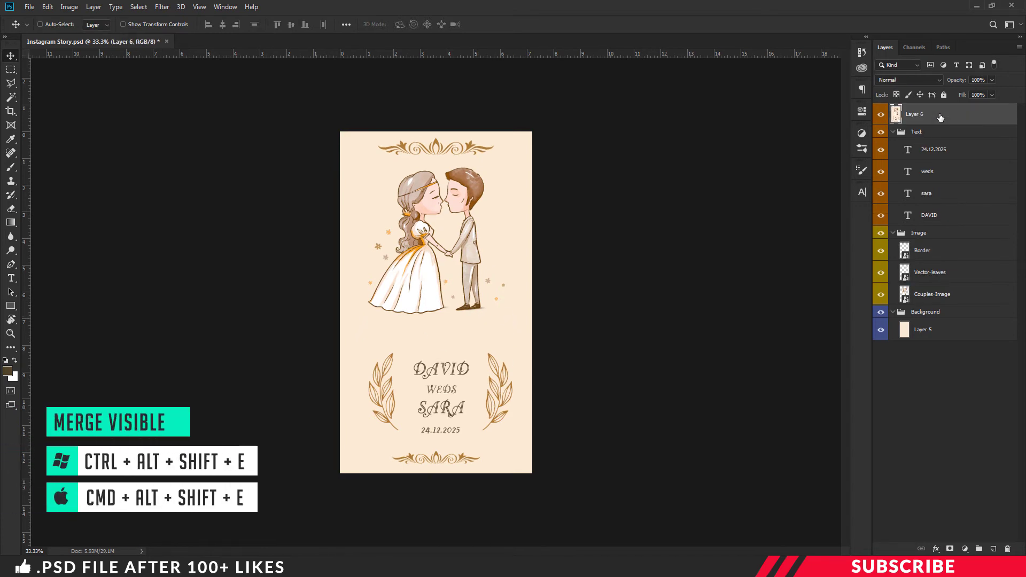
Raise vibrance and saturation with Camera Raw Filter, then open Save for Web (Legacy) for PNG-24.
left_click(163, 6)
left_click(201, 69)
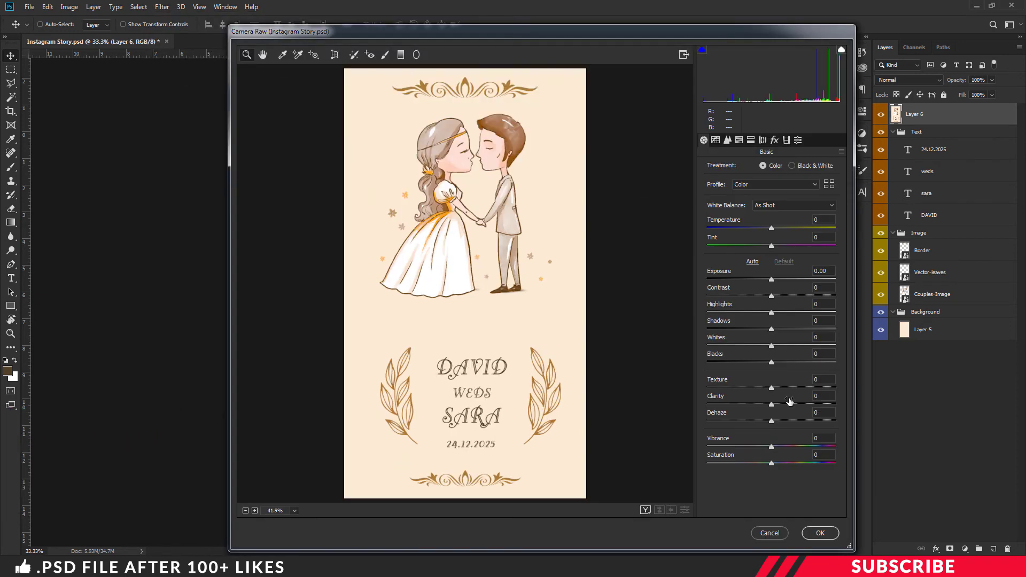
left_click(740, 140)
key("Return")
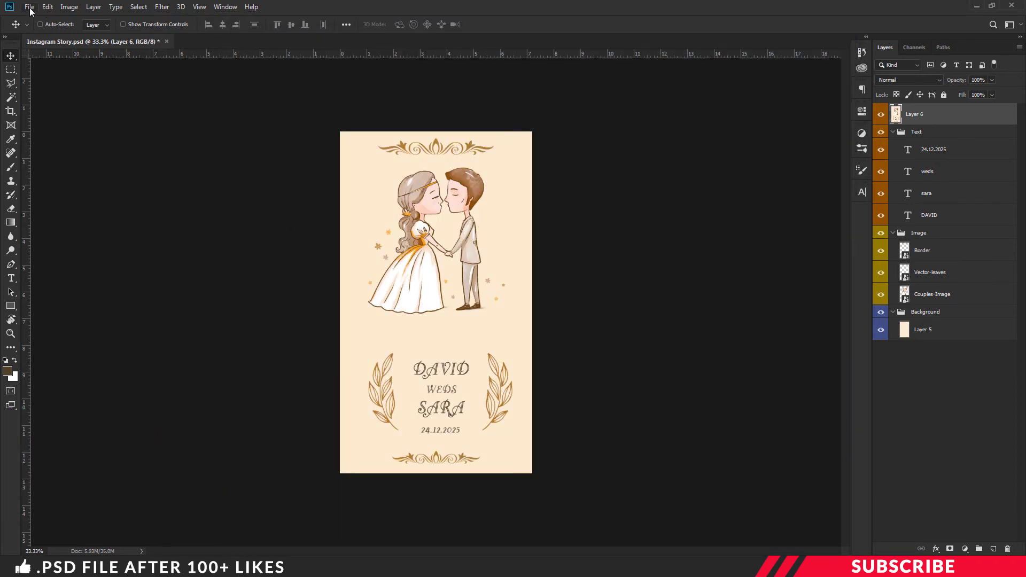
left_click(30, 10)
left_click(260, 200)
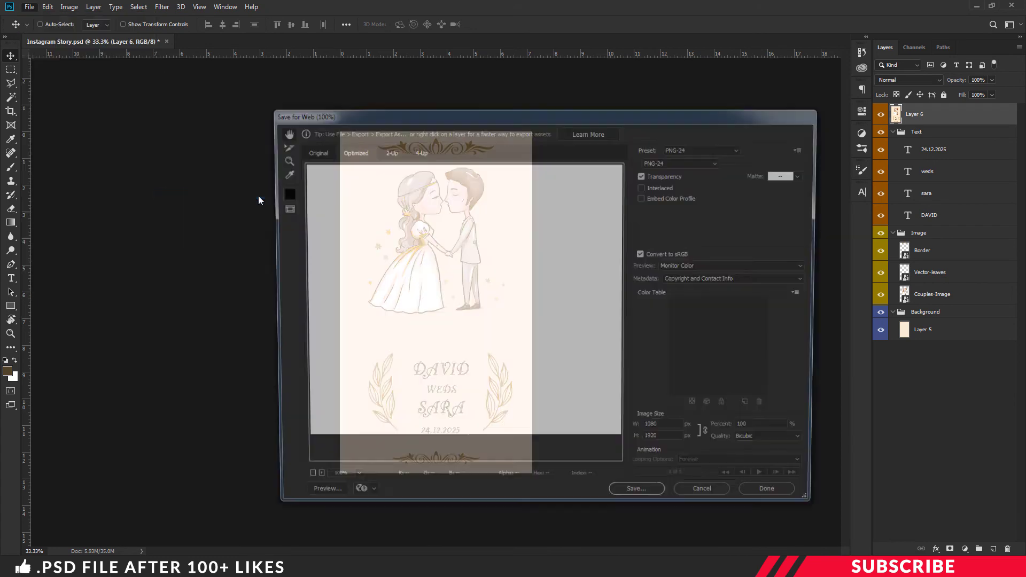